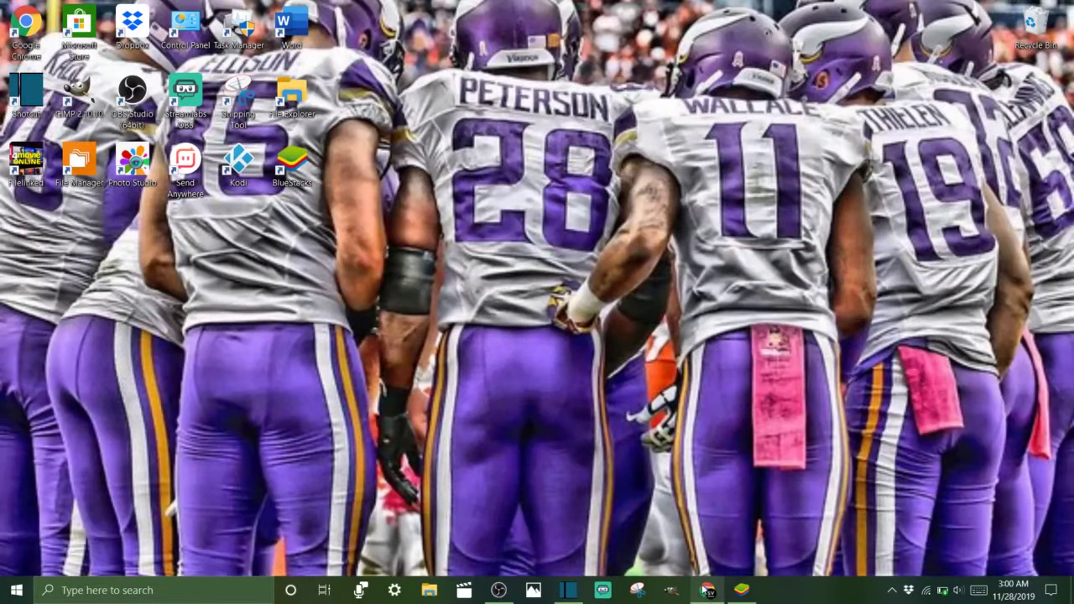
Restore the YouTube Chrome window and scroll its left sidebar down to the footer links
click(708, 590)
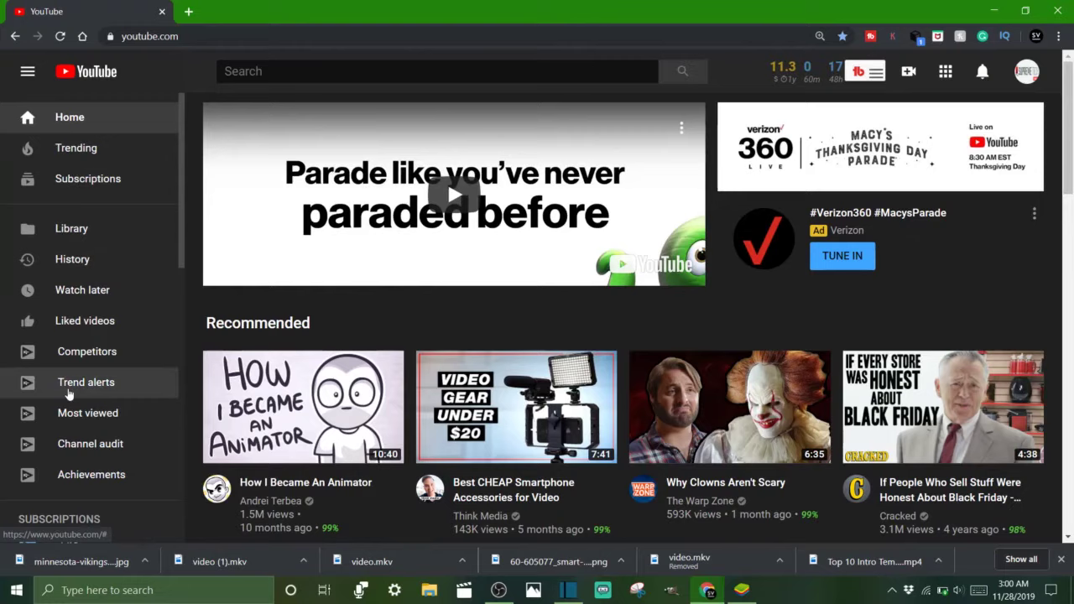
scroll(70, 391, down, 2)
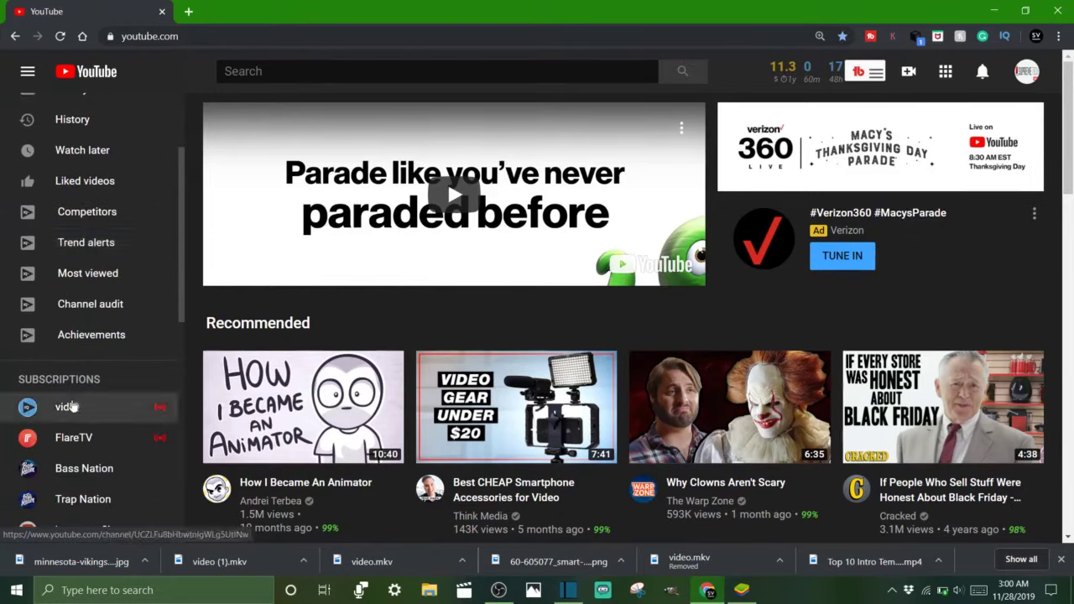
scroll(72, 420, down, 1)
scroll(71, 422, down, 2)
scroll(72, 422, down, 1)
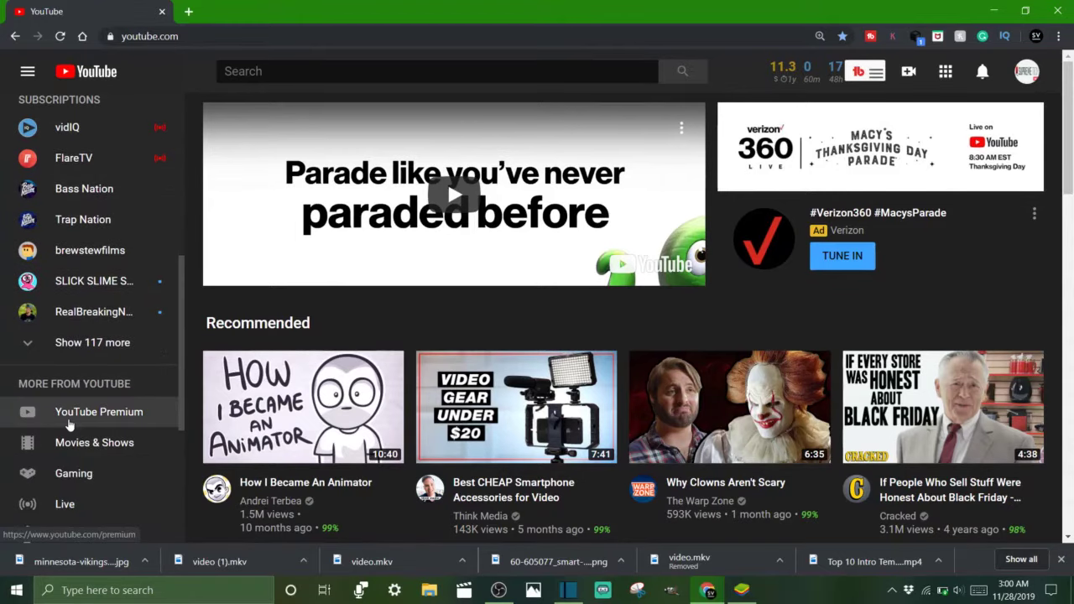
scroll(73, 422, down, 1)
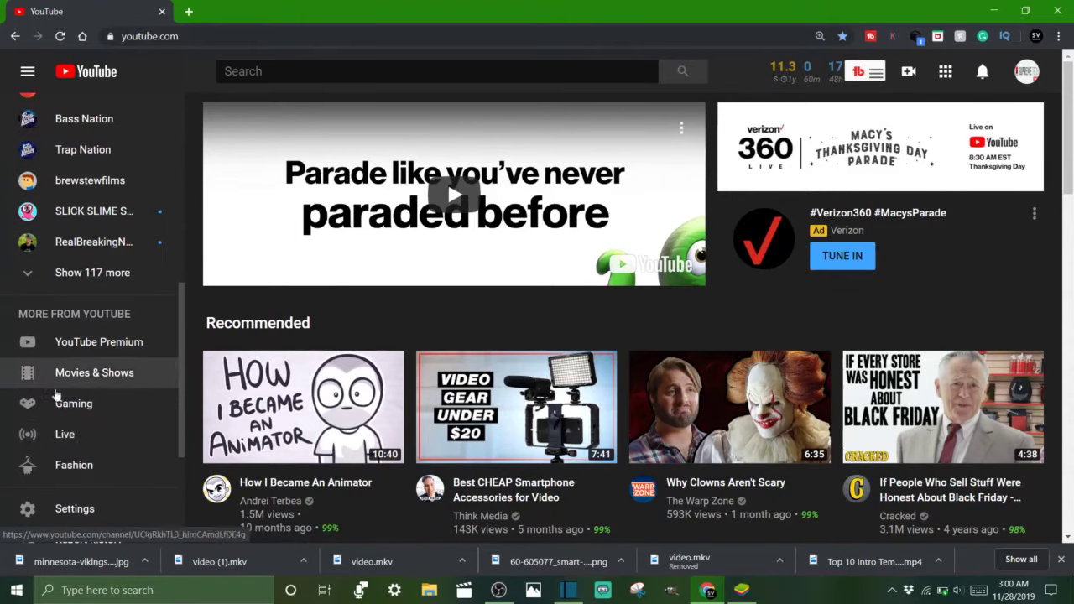
scroll(71, 503, down, 2)
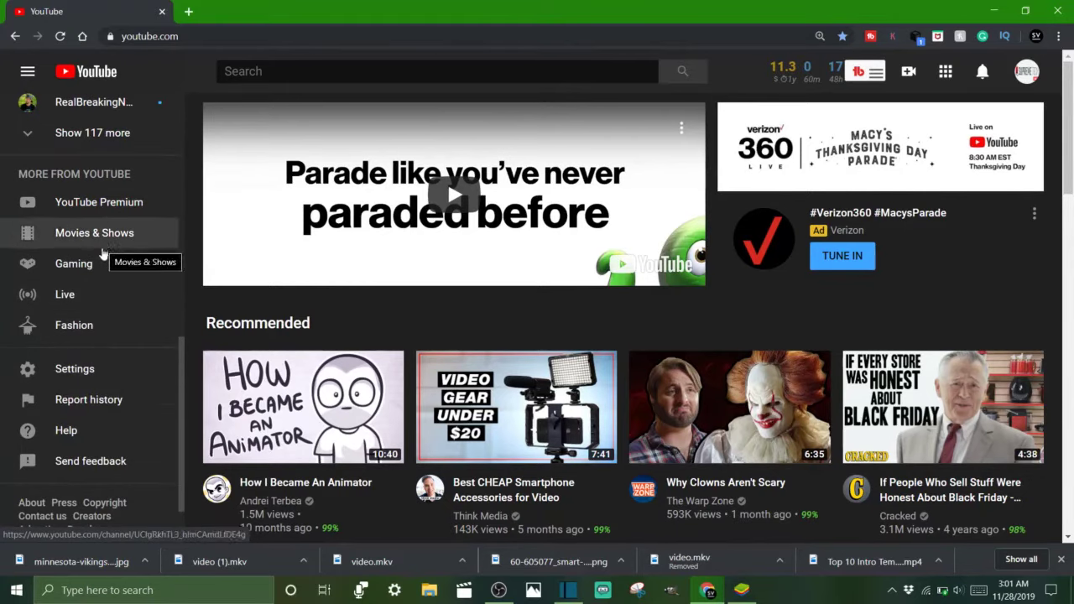
scroll(100, 256, down, 1)
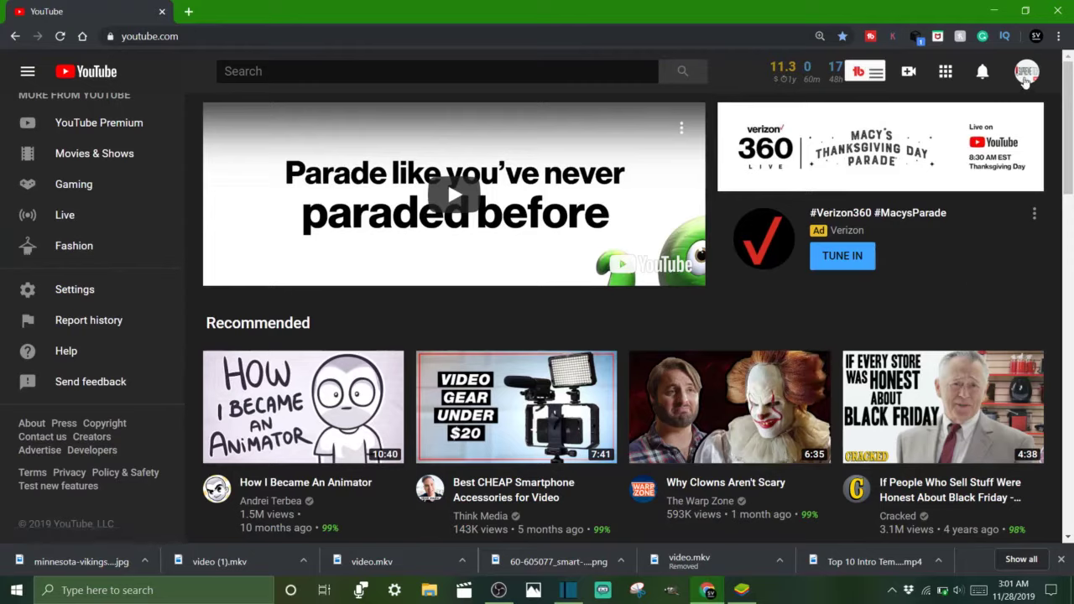
Go to YouTube Studio from the avatar menu and reveal Monetization and Audio library in its sidebar
click(1028, 76)
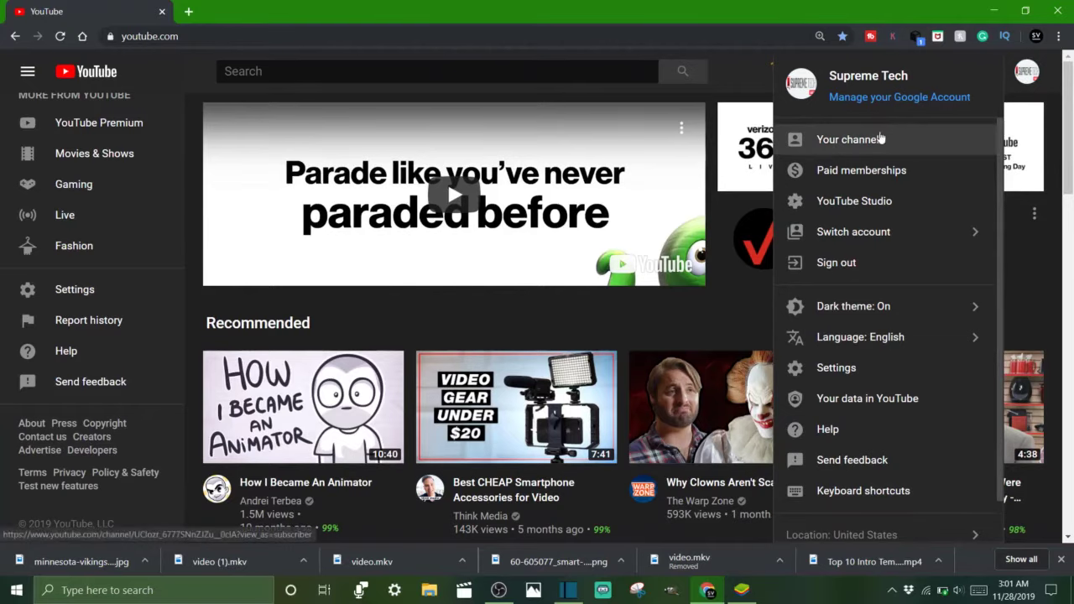
click(877, 139)
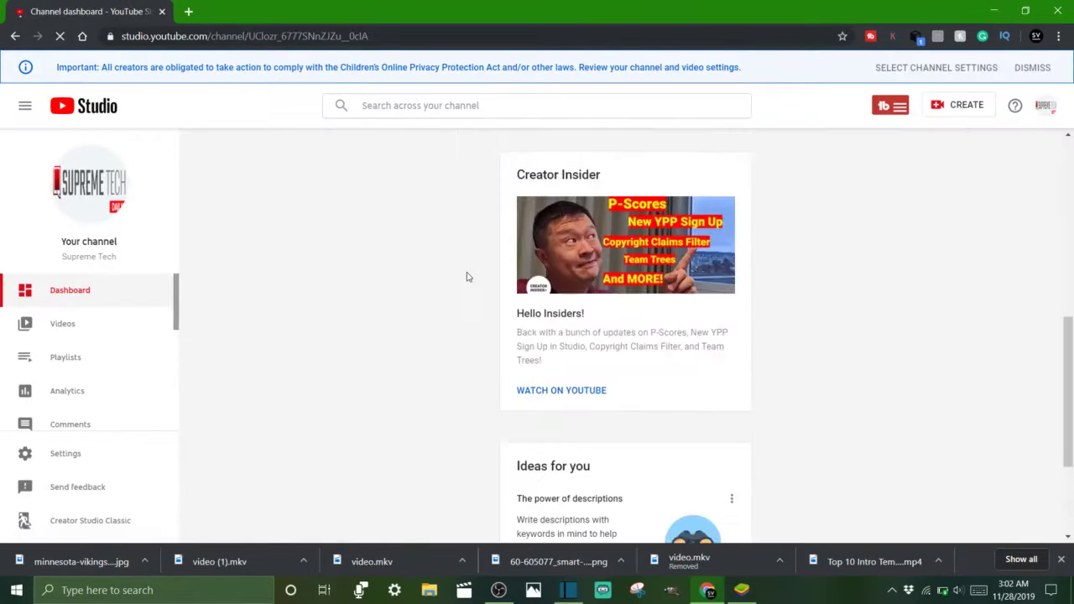
scroll(469, 277, down, 1)
scroll(468, 277, up, 2)
scroll(468, 277, down, 1)
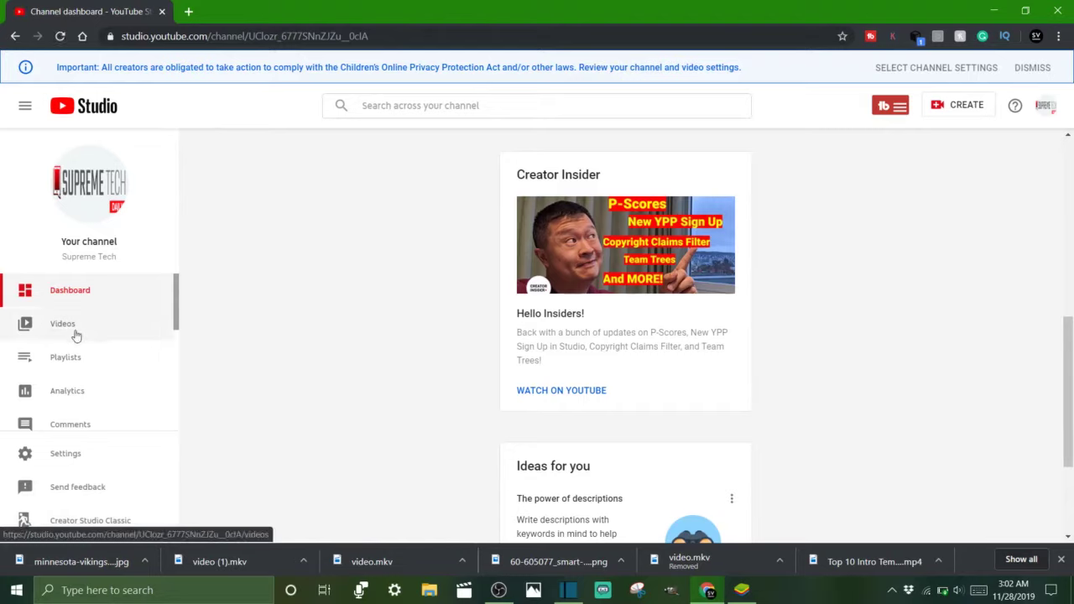
scroll(76, 335, down, 1)
scroll(74, 339, down, 2)
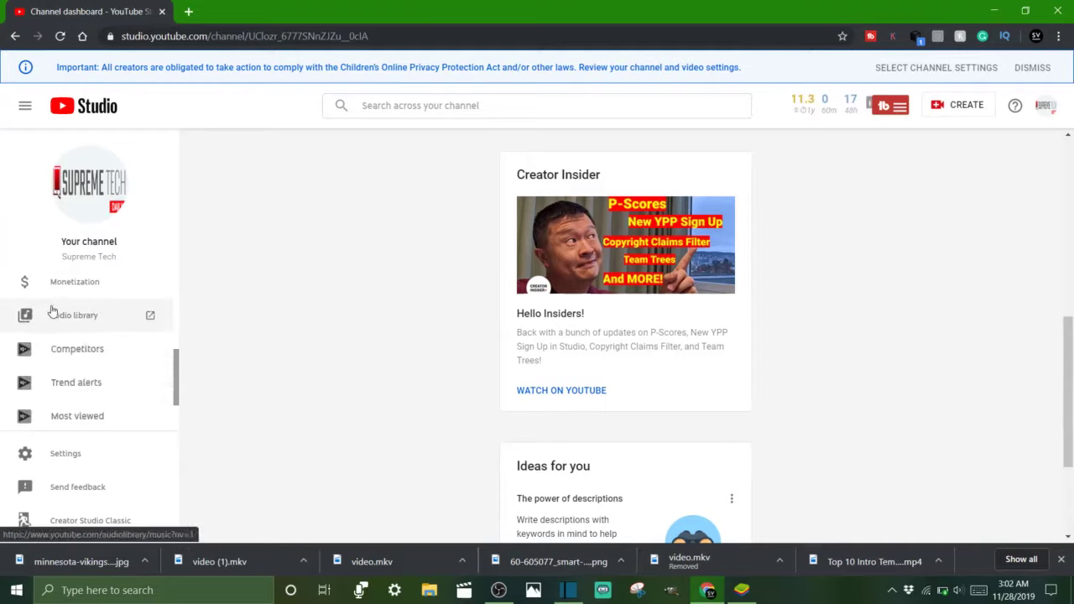
Open Audio library in a new tab on Free music and expand the Genre filter
click(72, 318)
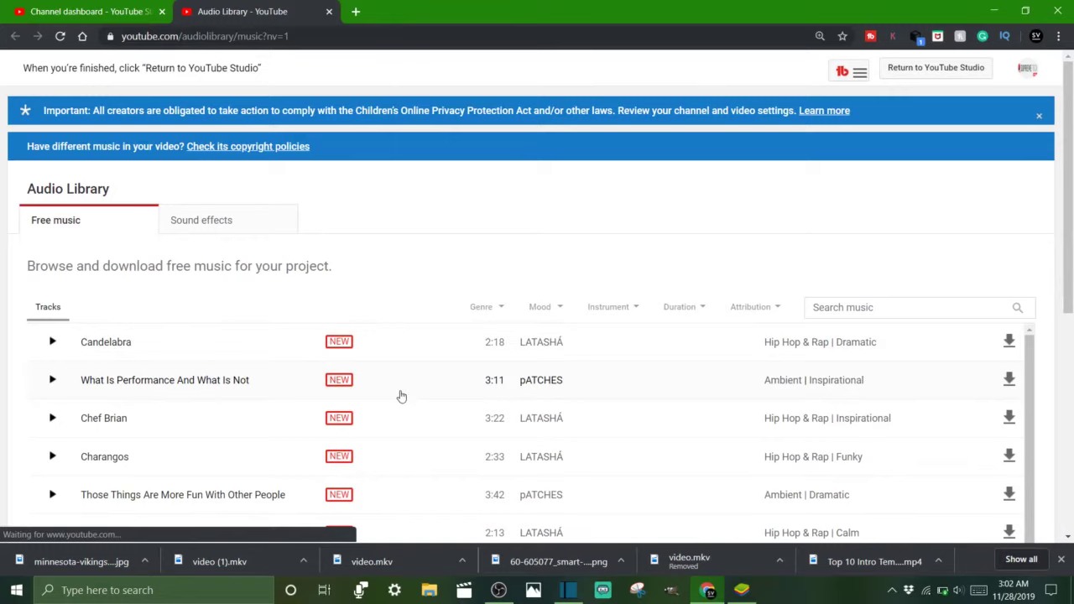
click(504, 309)
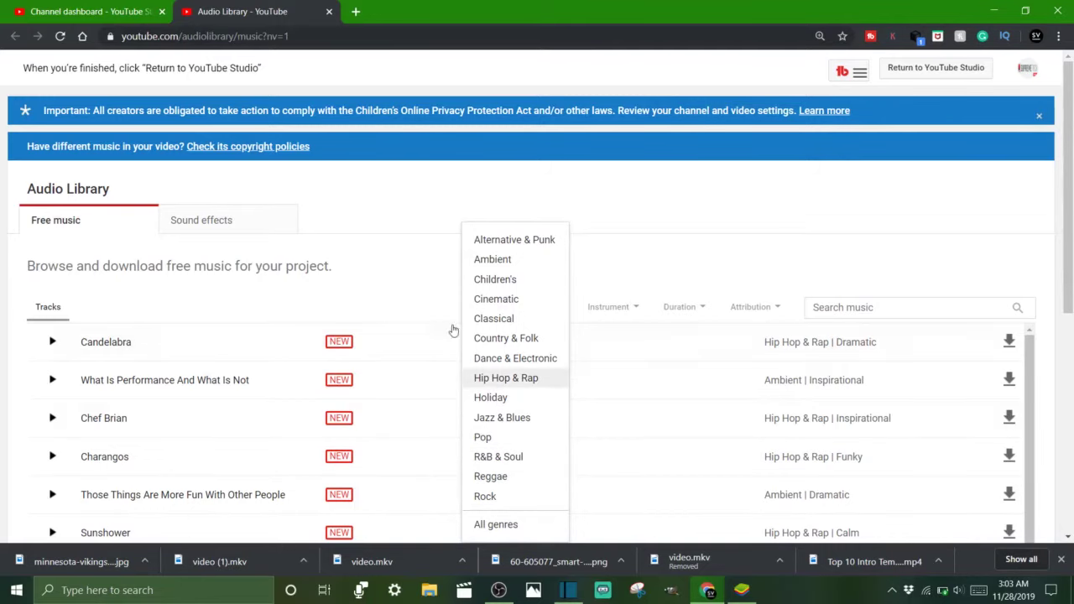
Look through the Mood, Instrument, Duration and Attribution filters, closing each without choosing anything
click(382, 280)
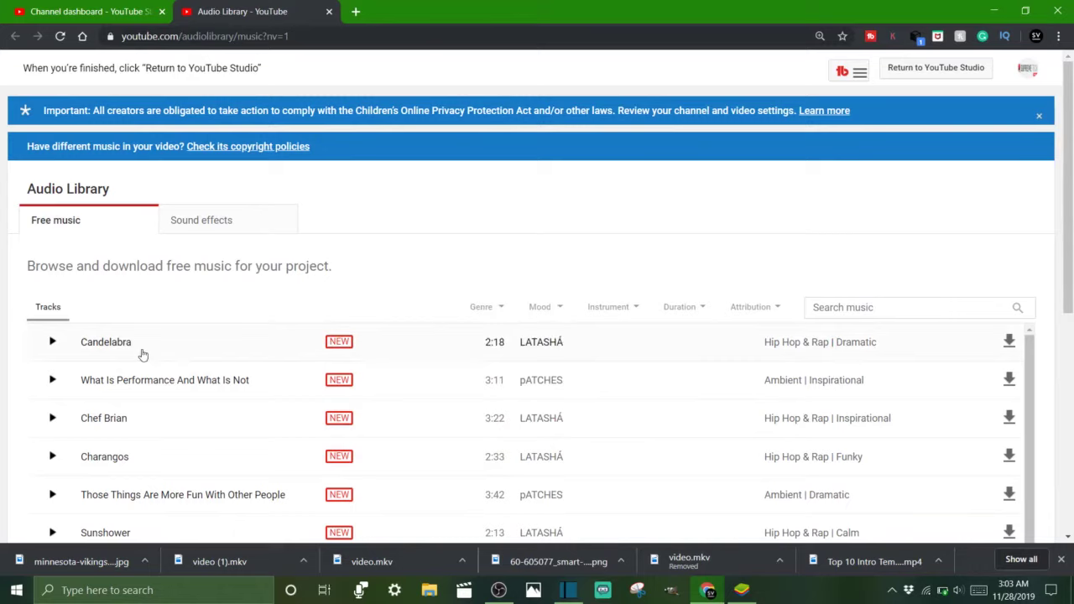
click(561, 312)
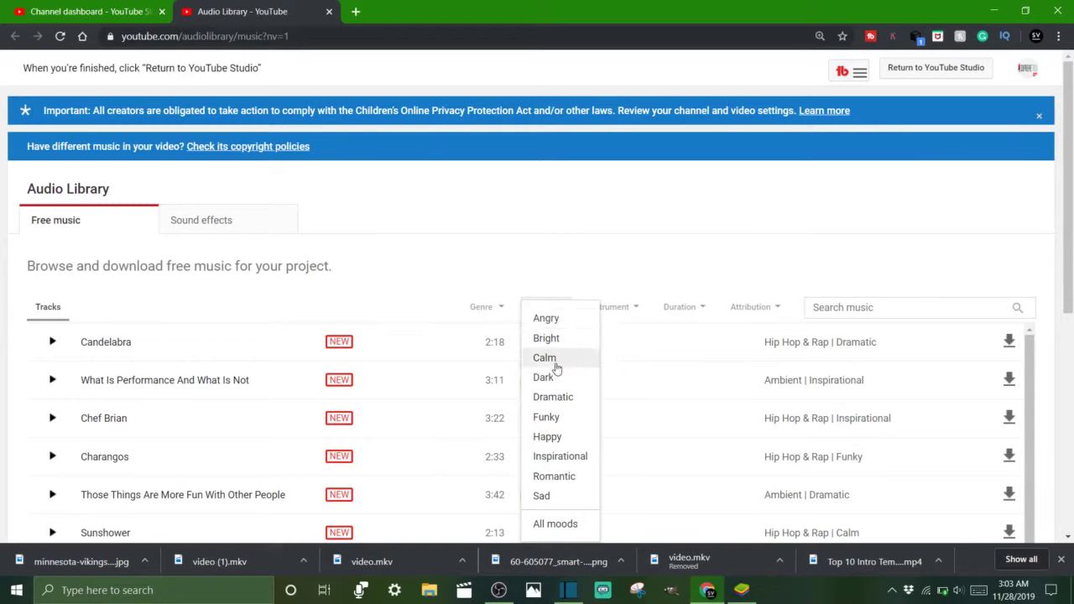
click(546, 264)
click(631, 312)
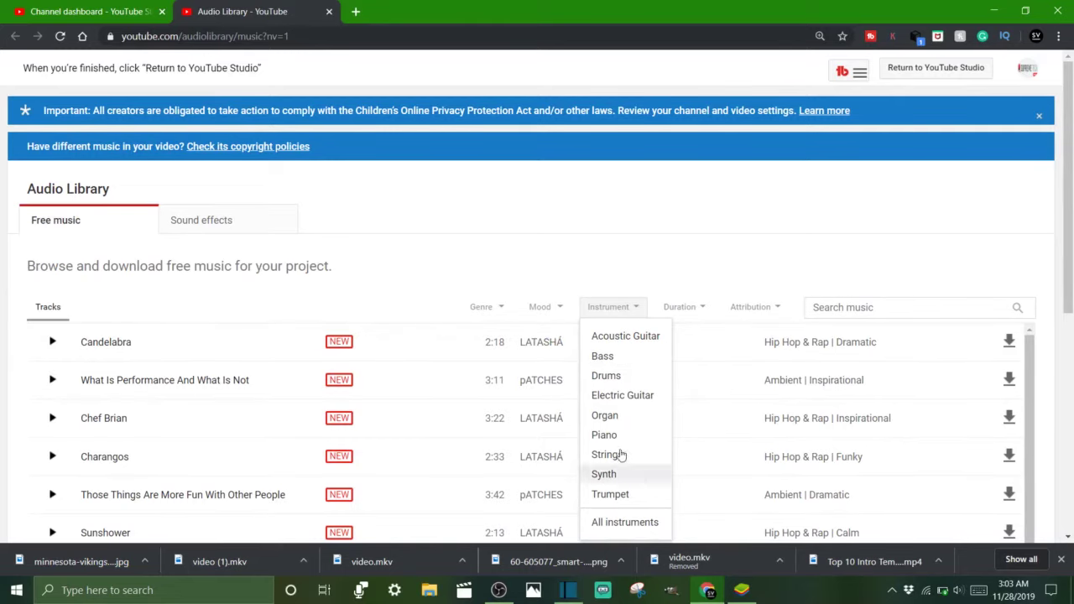
click(610, 270)
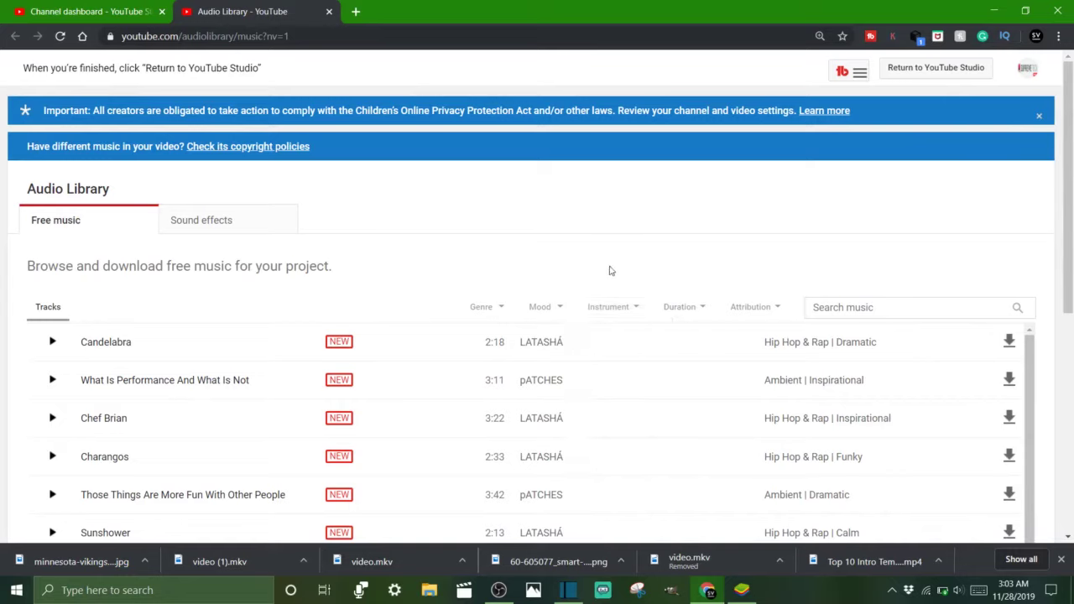
click(697, 315)
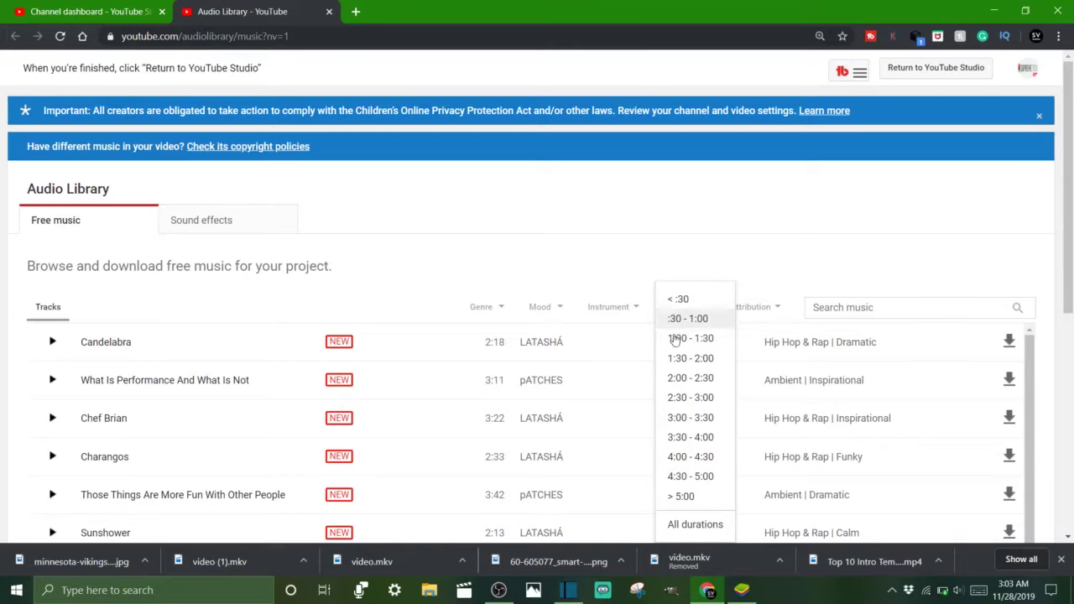
click(566, 270)
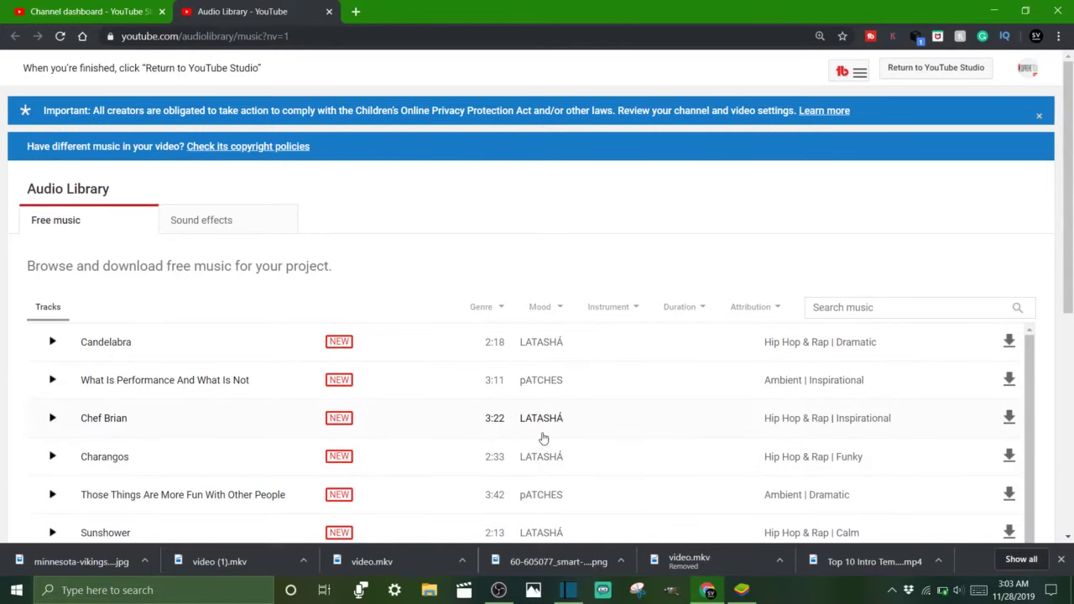
click(772, 313)
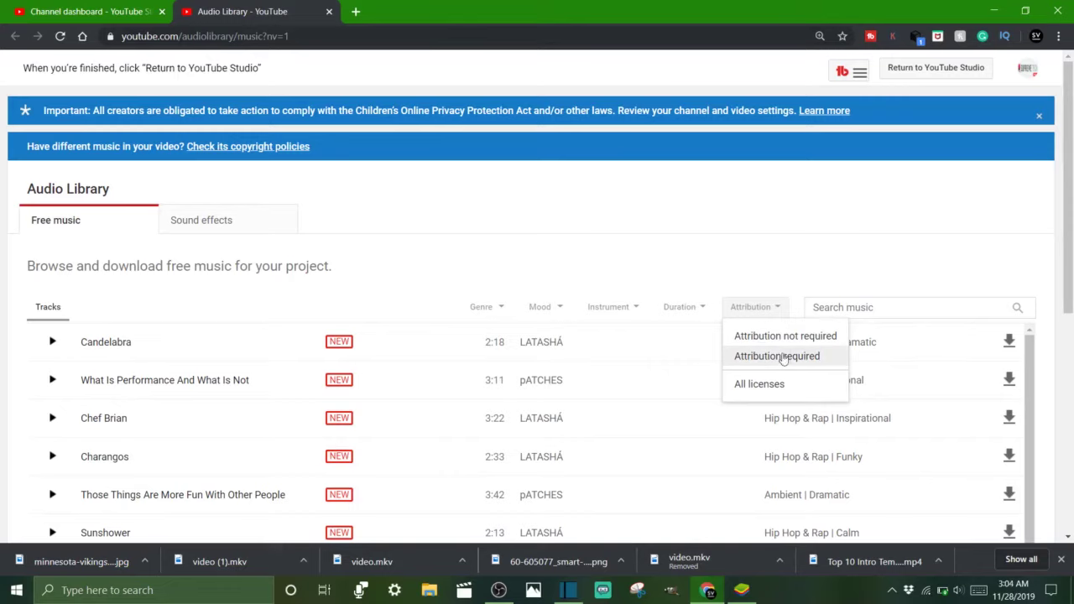
click(699, 275)
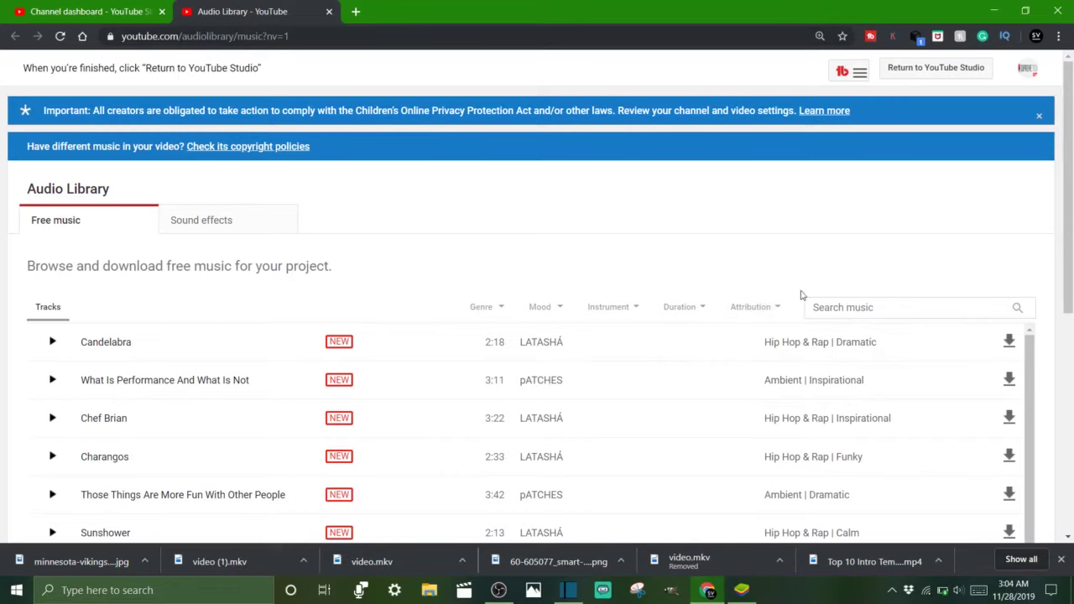
Erase the stray 'dghdfj' search text and switch to the Sound effects tab
click(829, 308)
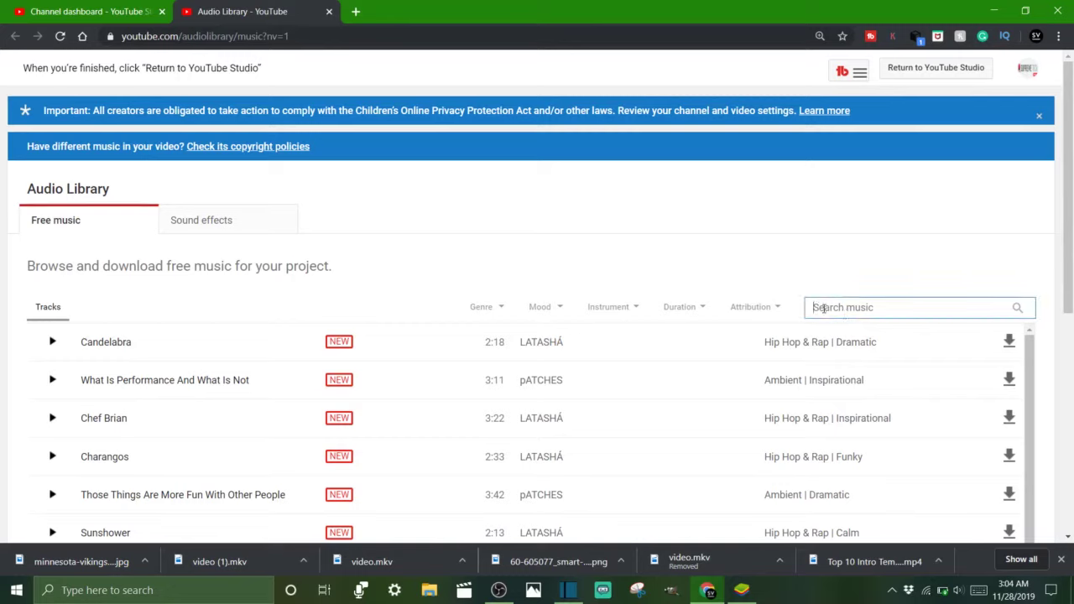
text(dghd)
text(fj)
key(BackSpace)
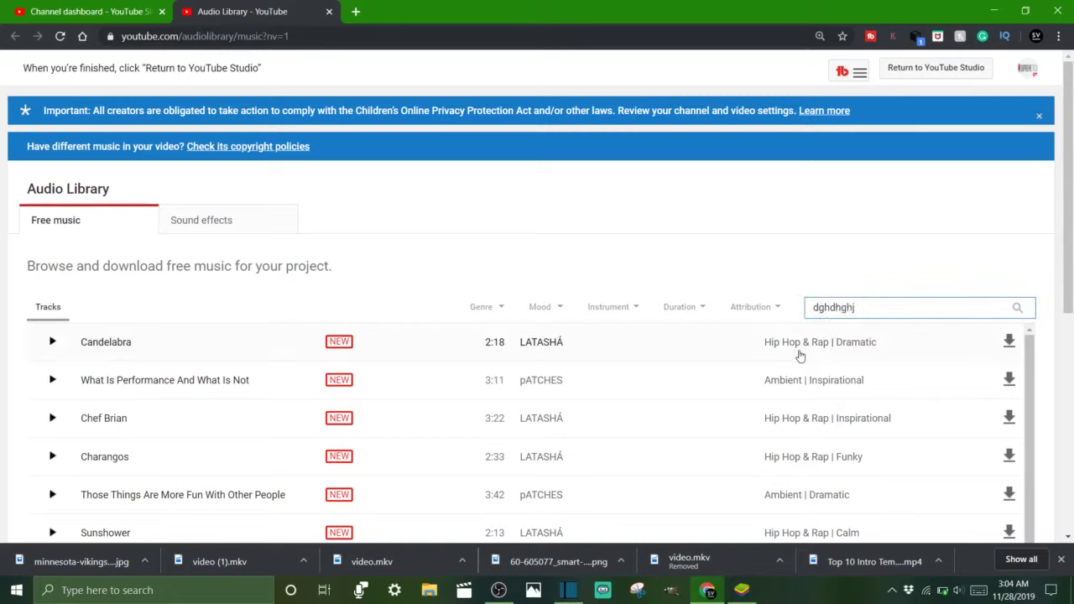
key(BackSpace)
key(BackSpace)
key(BackSpace)
key(BackSpace)
key(BackSpace)
key(BackSpace)
key(BackSpace)
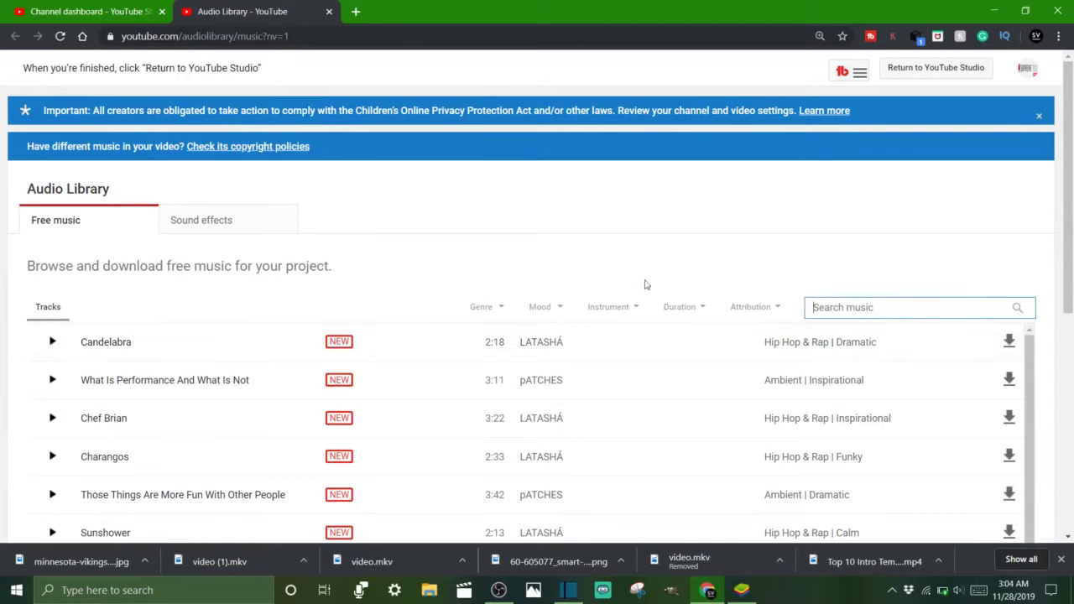
click(227, 219)
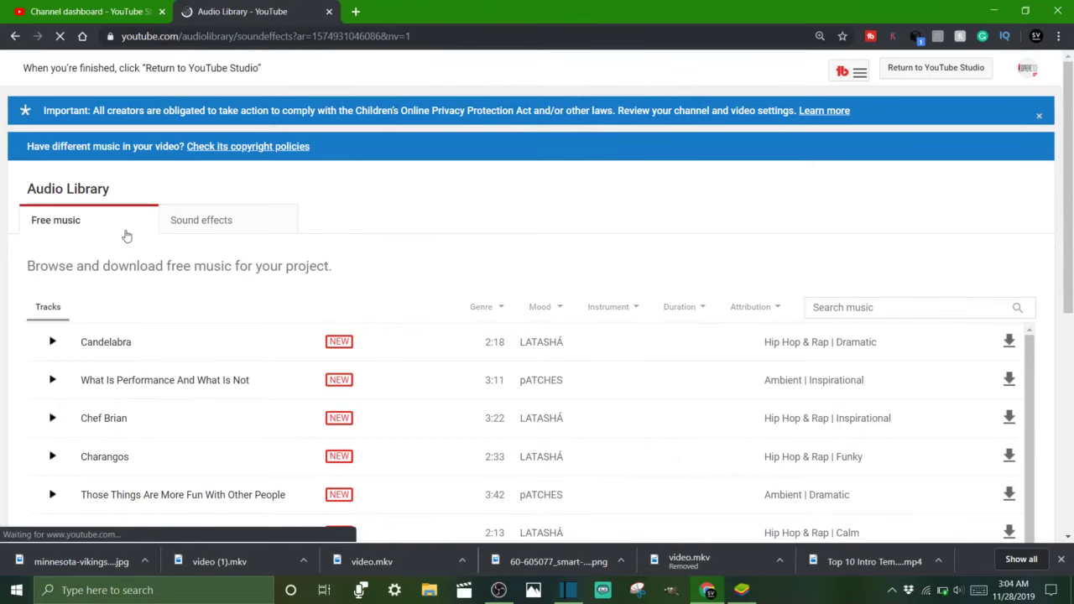
Show the Sound effects list, scroll past the drill sounds, and dismiss the low-battery warning
click(193, 221)
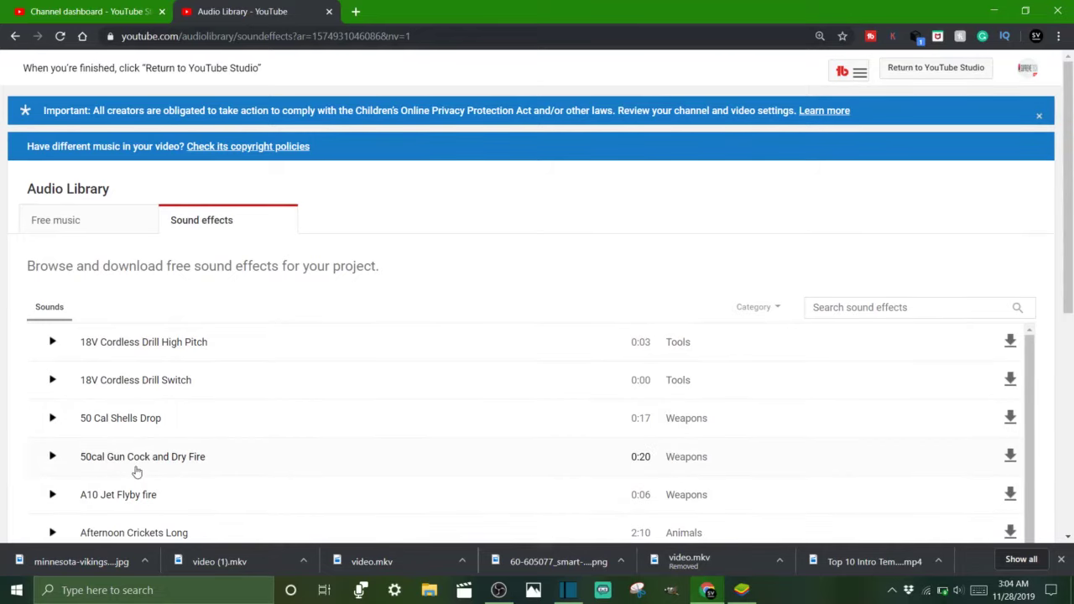
scroll(227, 482, down, 2)
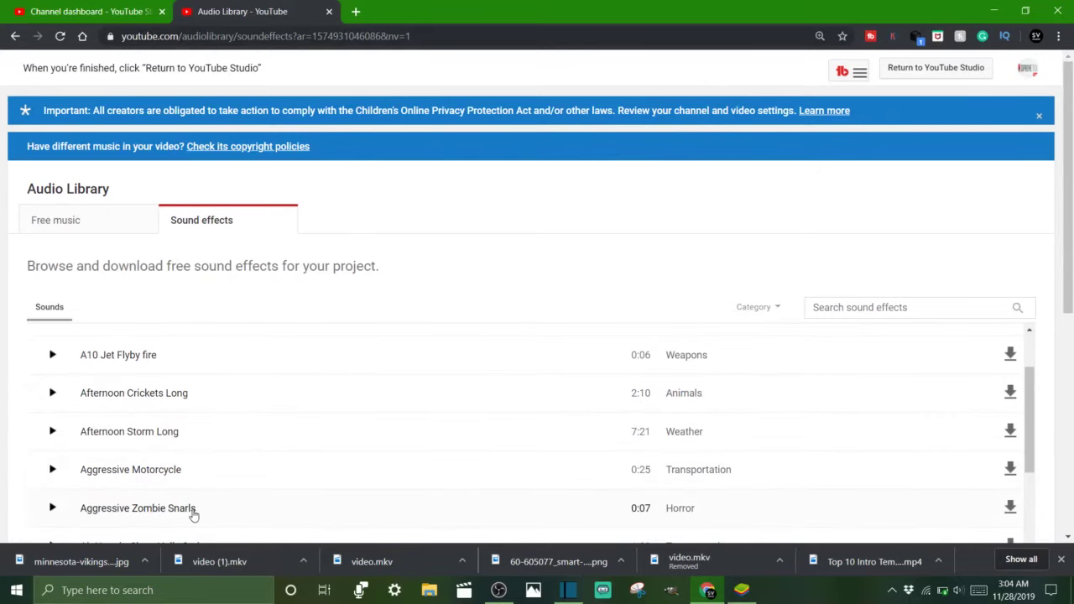
scroll(155, 521, down, 2)
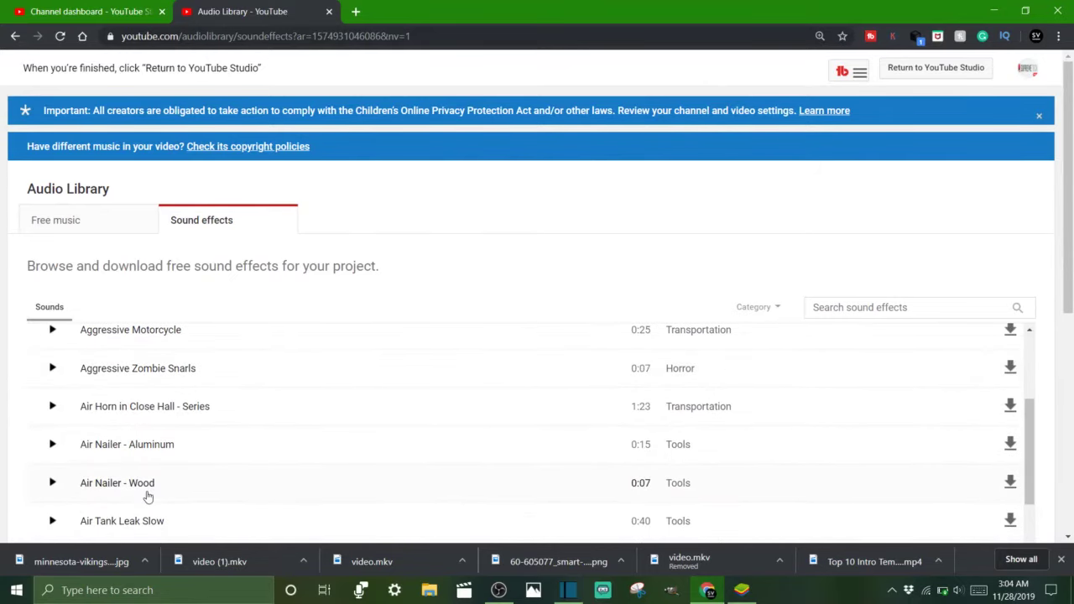
scroll(147, 500, down, 1)
scroll(88, 494, down, 1)
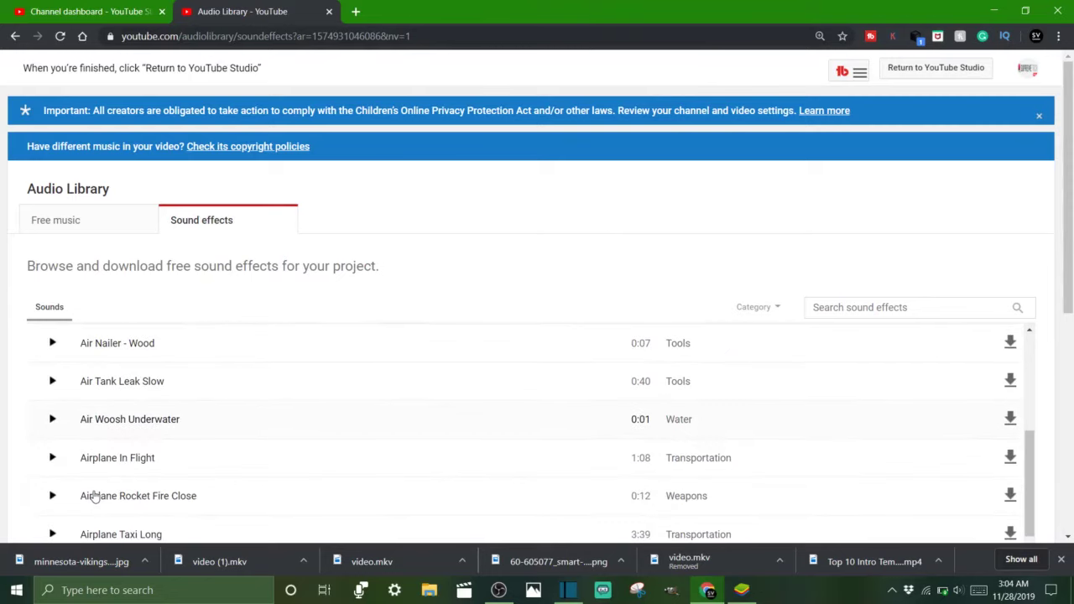
scroll(187, 529, down, 1)
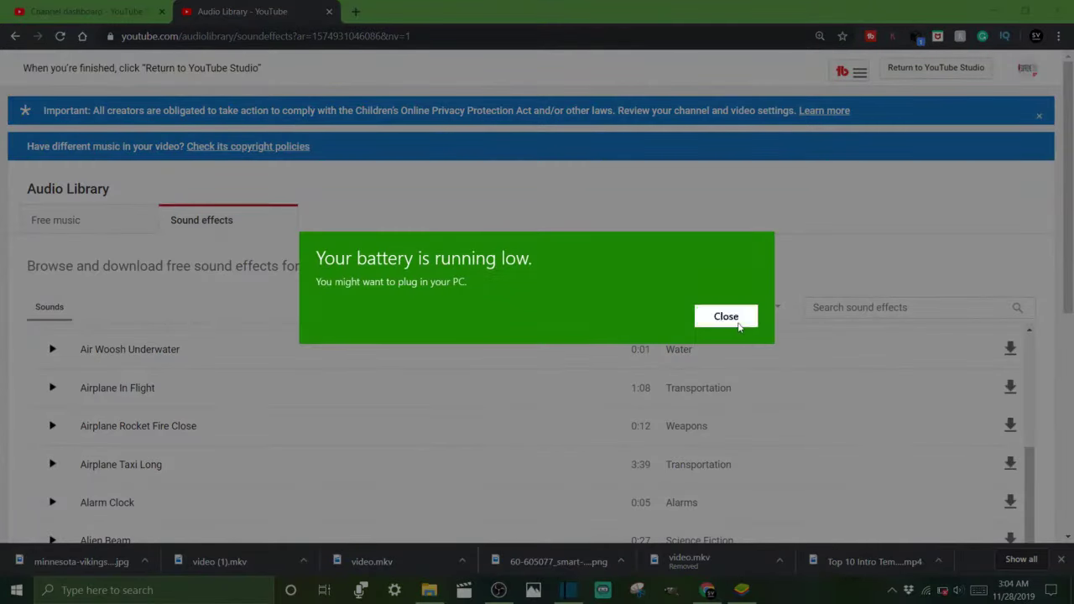
click(726, 316)
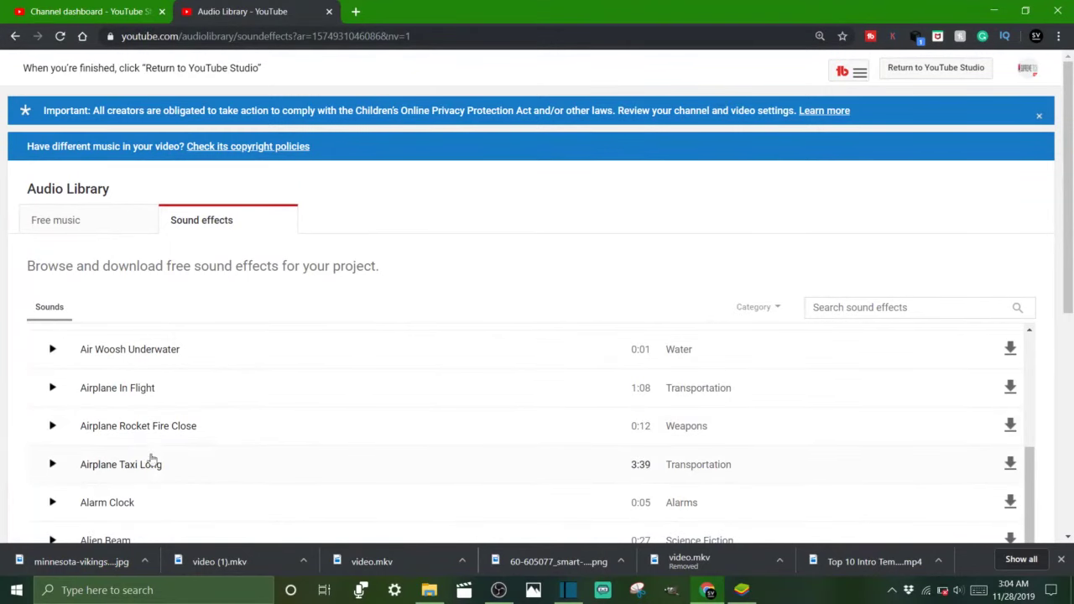
Scroll the sound effects past baseball, basketball and battle entries to Bee Buzz and Beep Short
scroll(172, 493, down, 1)
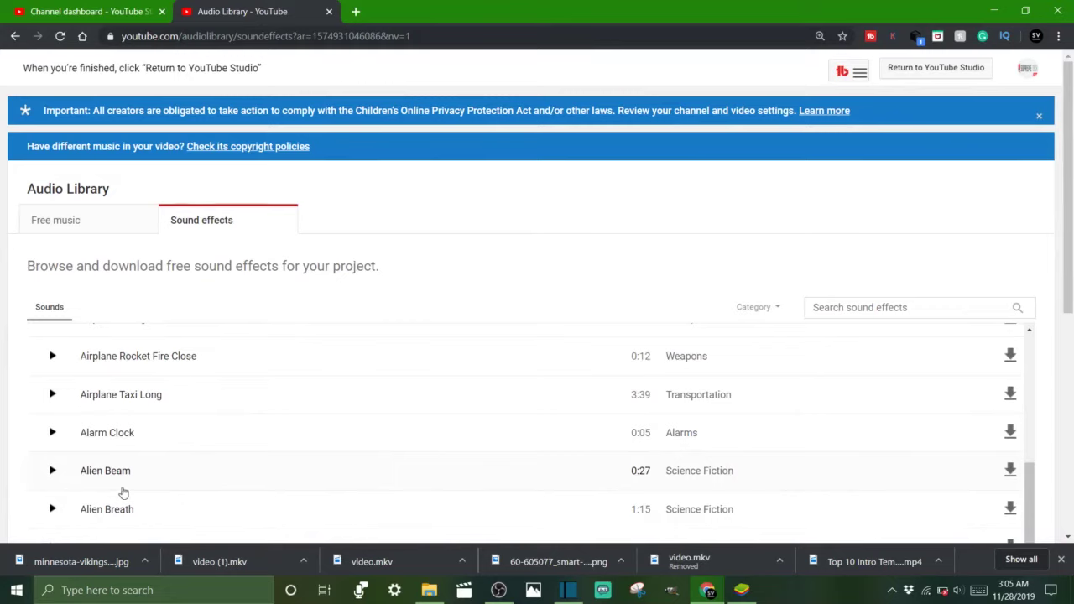
scroll(232, 492, down, 2)
scroll(237, 499, down, 3)
scroll(240, 500, down, 5)
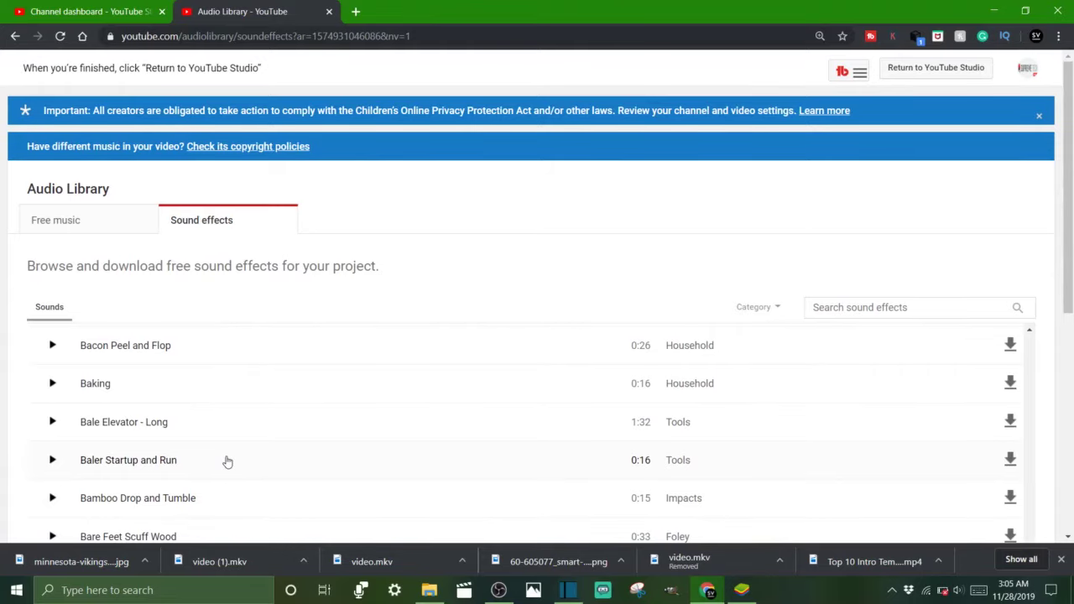
scroll(226, 462, down, 2)
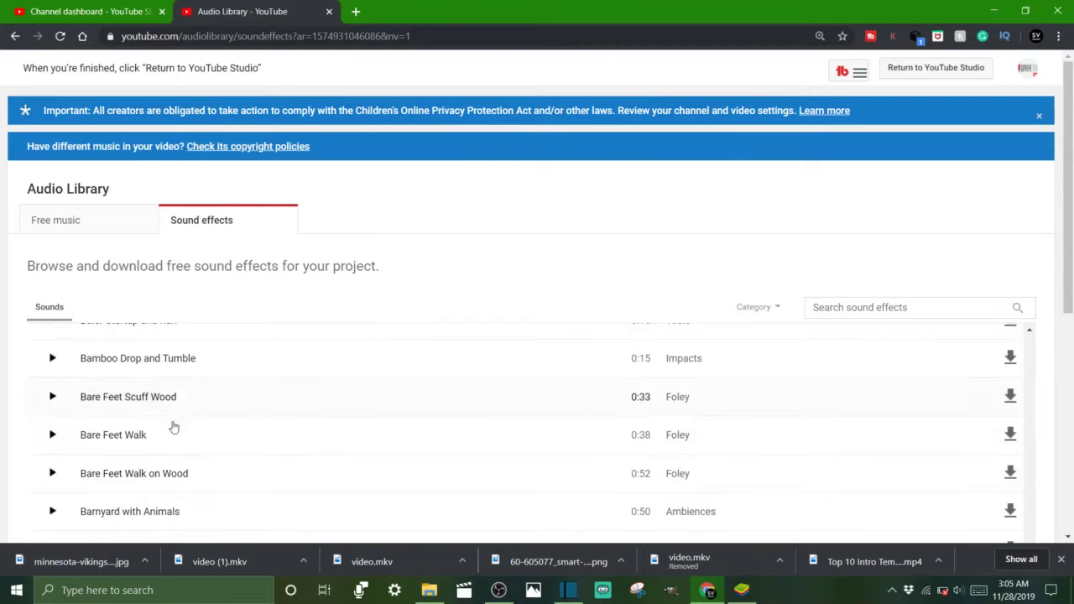
scroll(184, 479, down, 1)
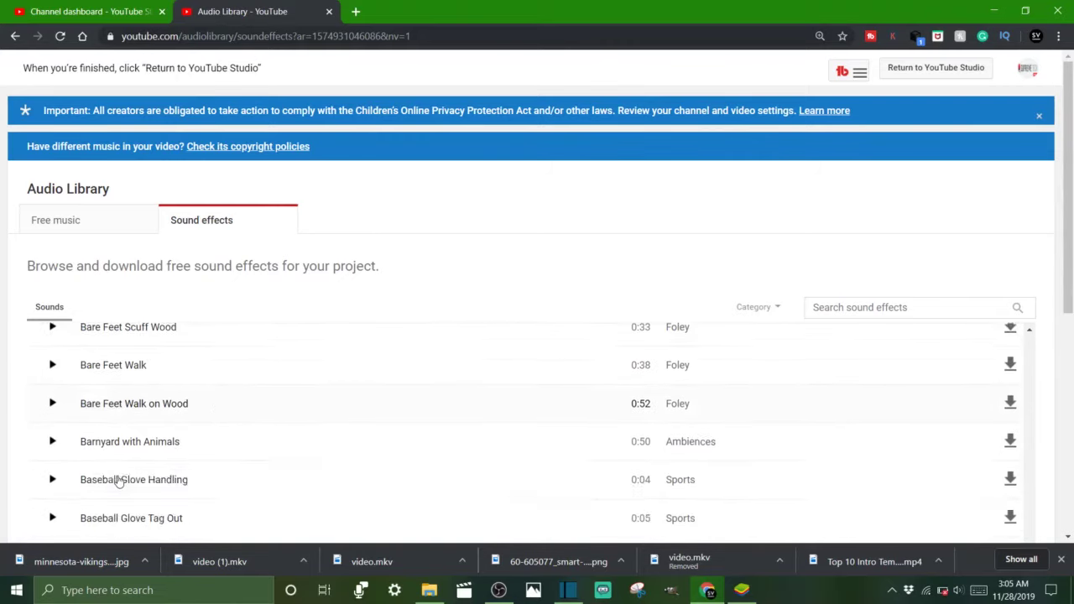
scroll(135, 480, down, 2)
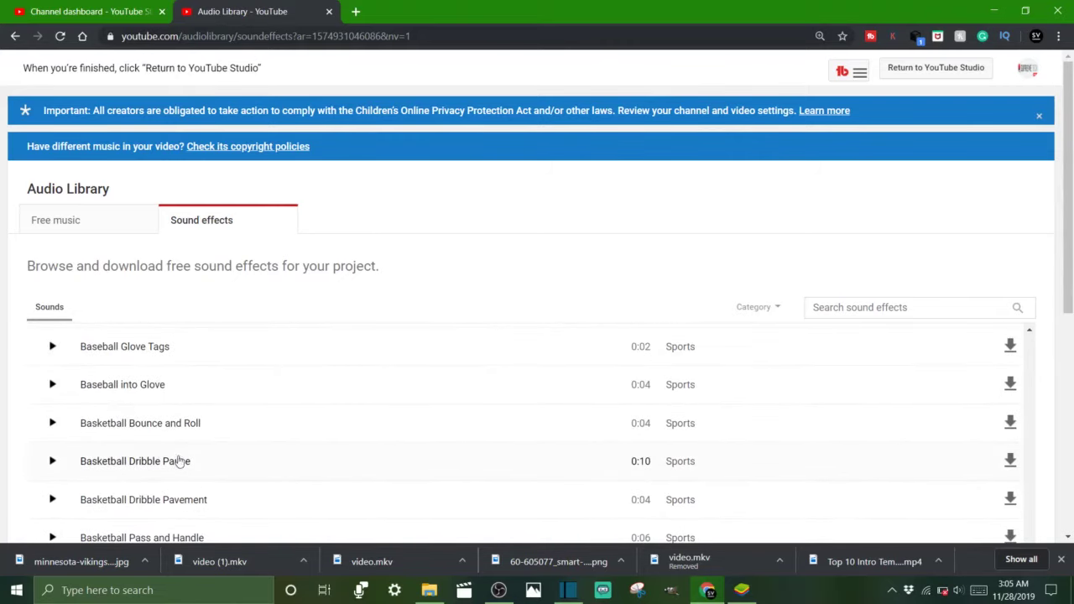
scroll(200, 482, up, 1)
scroll(204, 482, down, 1)
scroll(204, 482, down, 1)
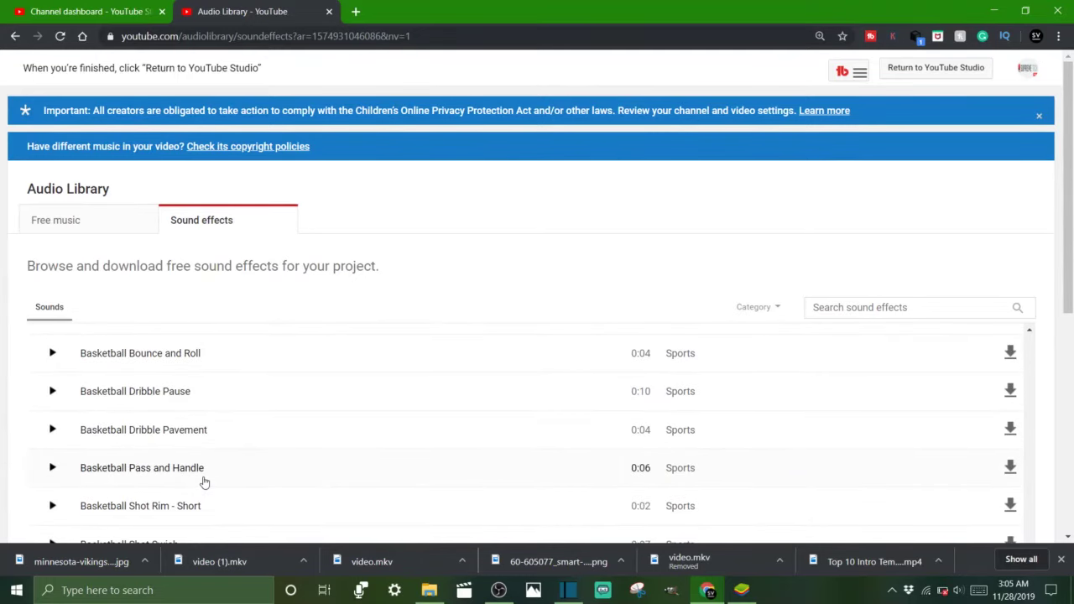
scroll(224, 487, down, 2)
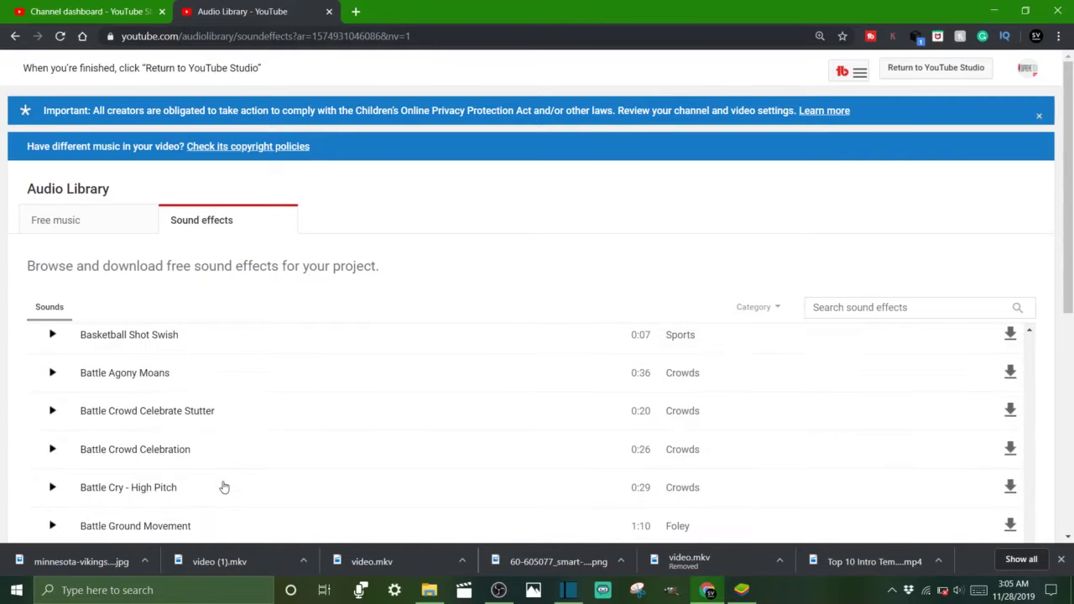
scroll(168, 420, down, 1)
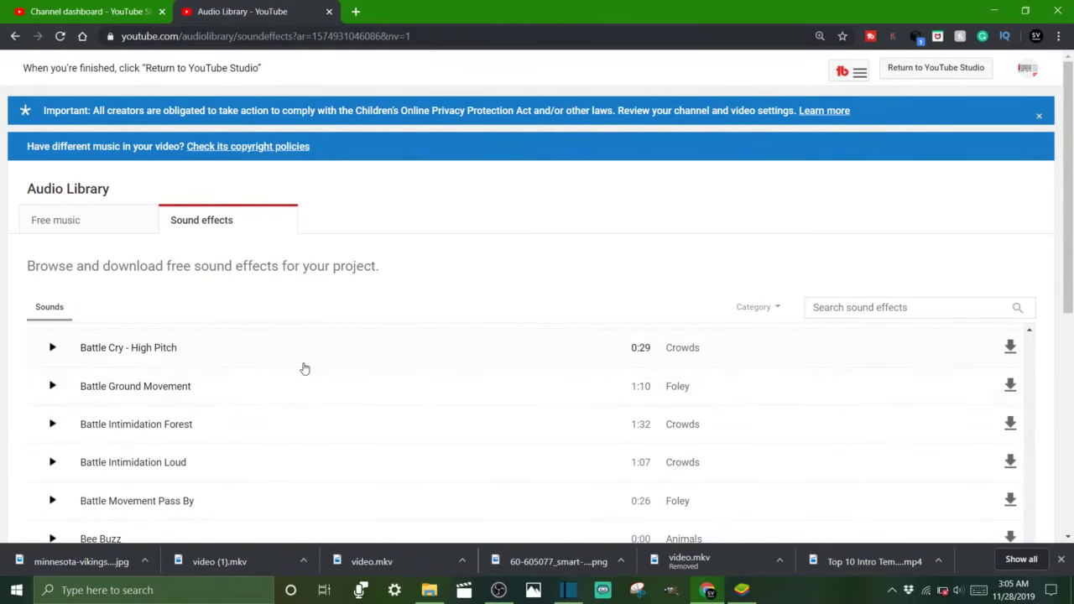
scroll(287, 384, down, 1)
scroll(287, 384, down, 1)
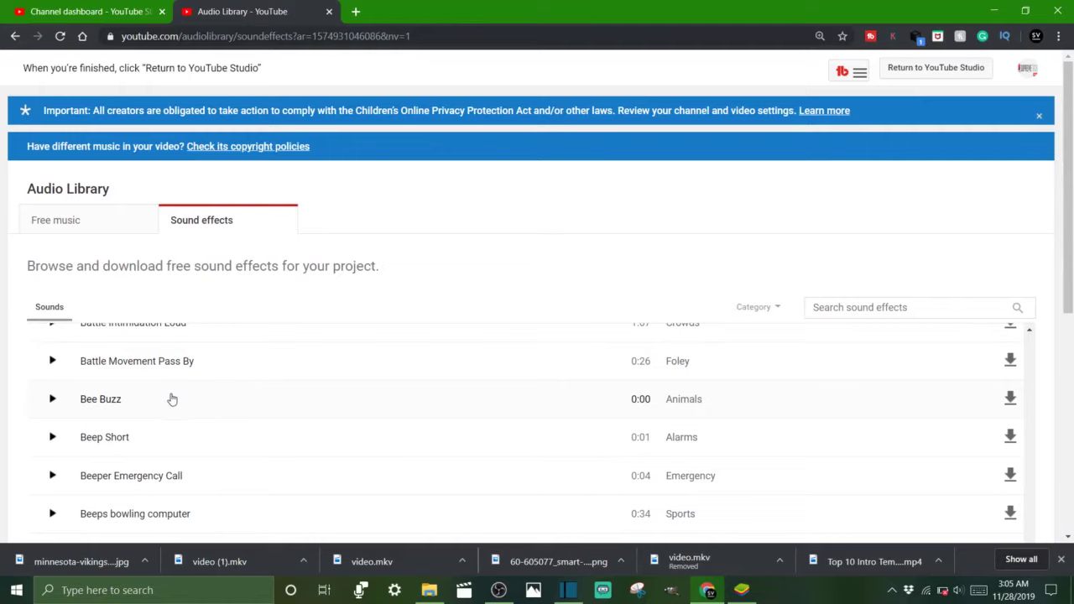